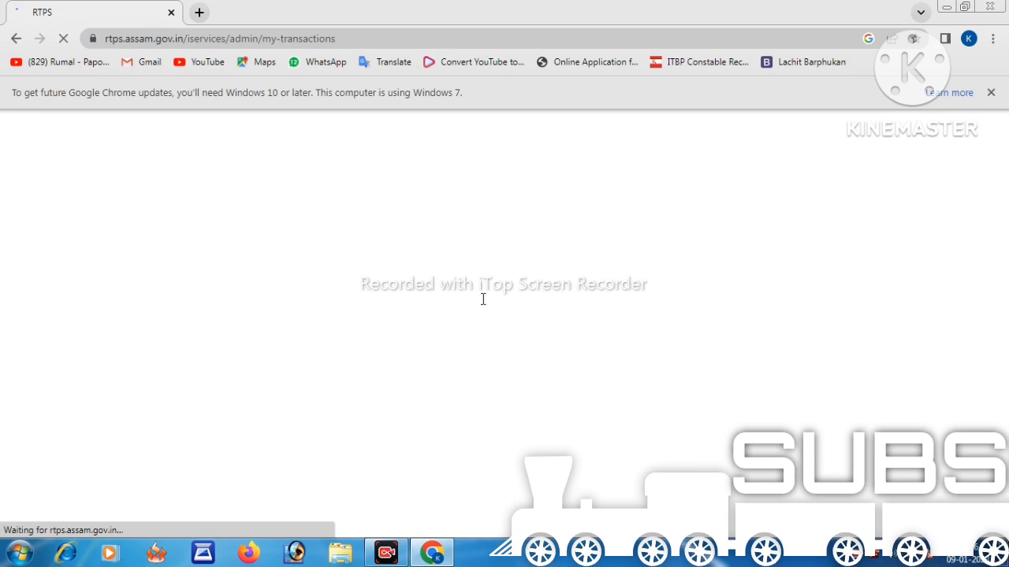
- Open the full services list, jump to its last page, and apply for Settlement of Khas and Ceiling Surplus Land
{"action": "scroll", "coordinate": [514, 408], "scroll_direction": "down", "scroll_amount": 3}
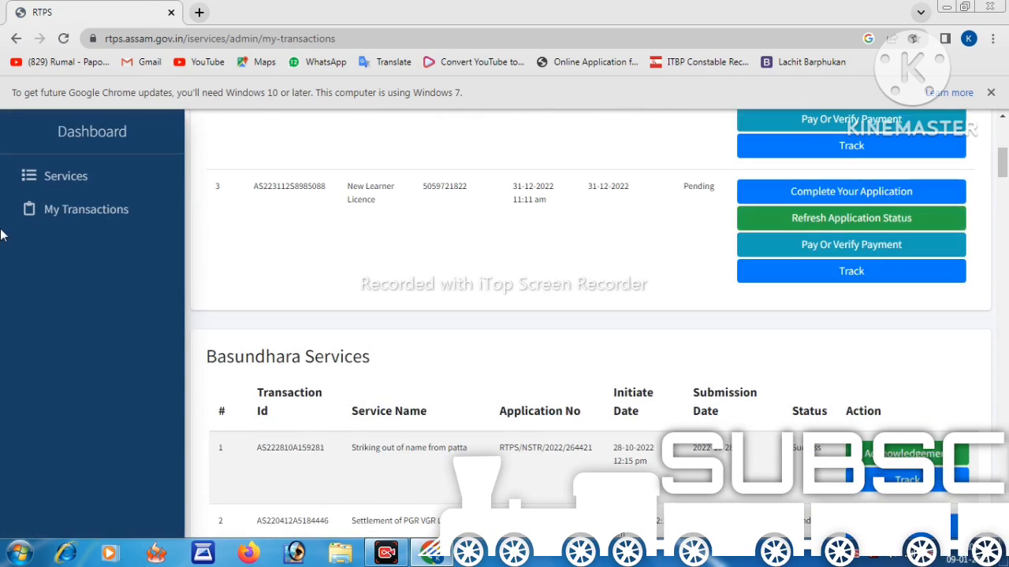
{"action": "scroll", "coordinate": [91, 203], "scroll_direction": "up", "scroll_amount": 1}
{"action": "scroll", "coordinate": [90, 193], "scroll_direction": "up", "scroll_amount": 4}
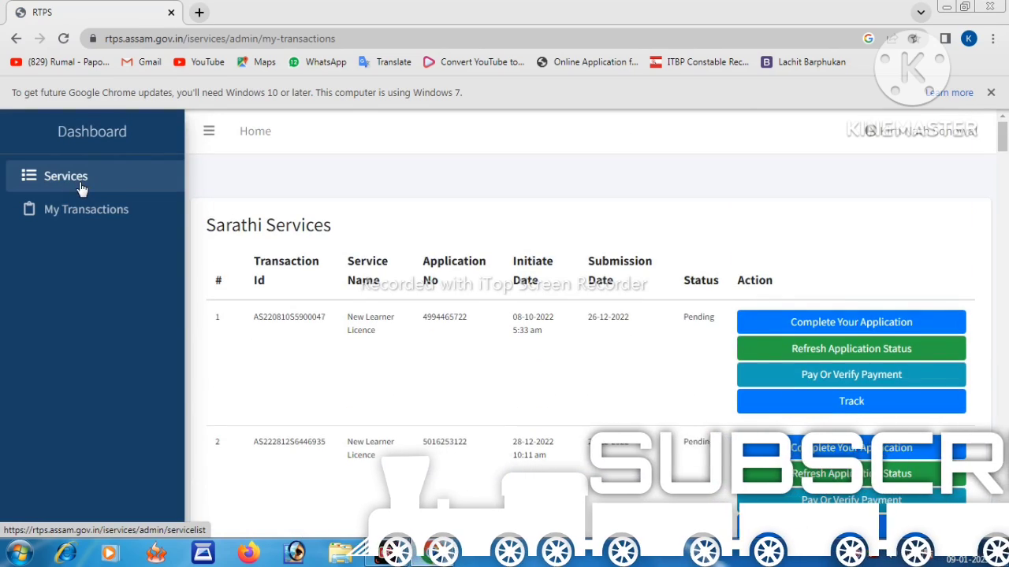
{"action": "left_click", "coordinate": [81, 189]}
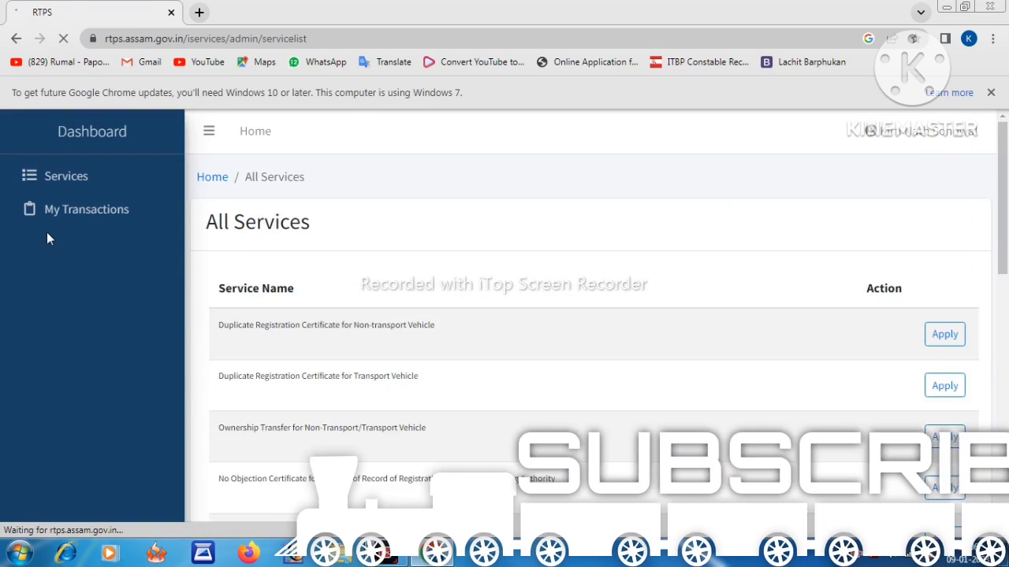
{"action": "scroll", "coordinate": [784, 337], "scroll_direction": "down", "scroll_amount": 5}
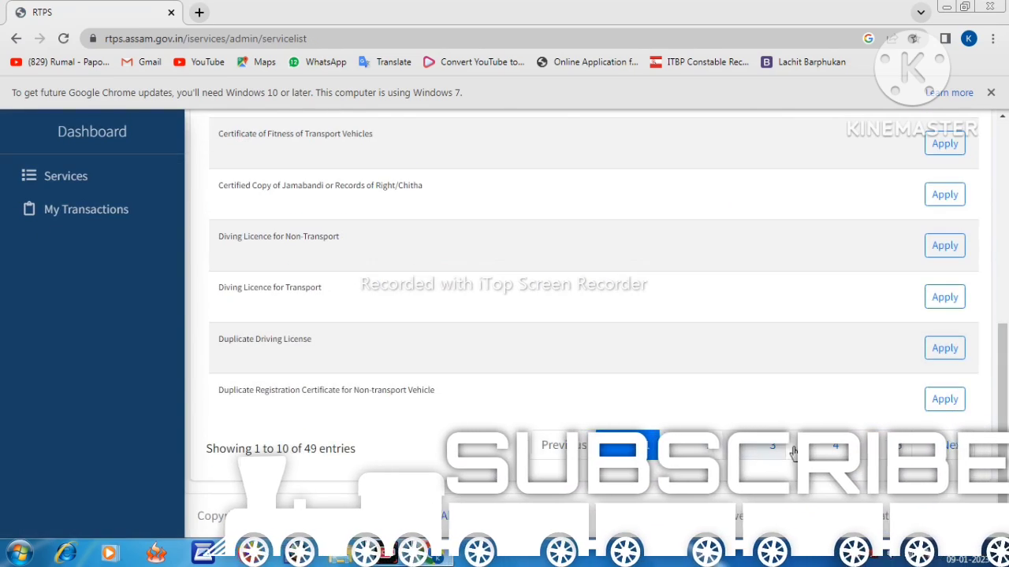
{"action": "left_click", "coordinate": [893, 450]}
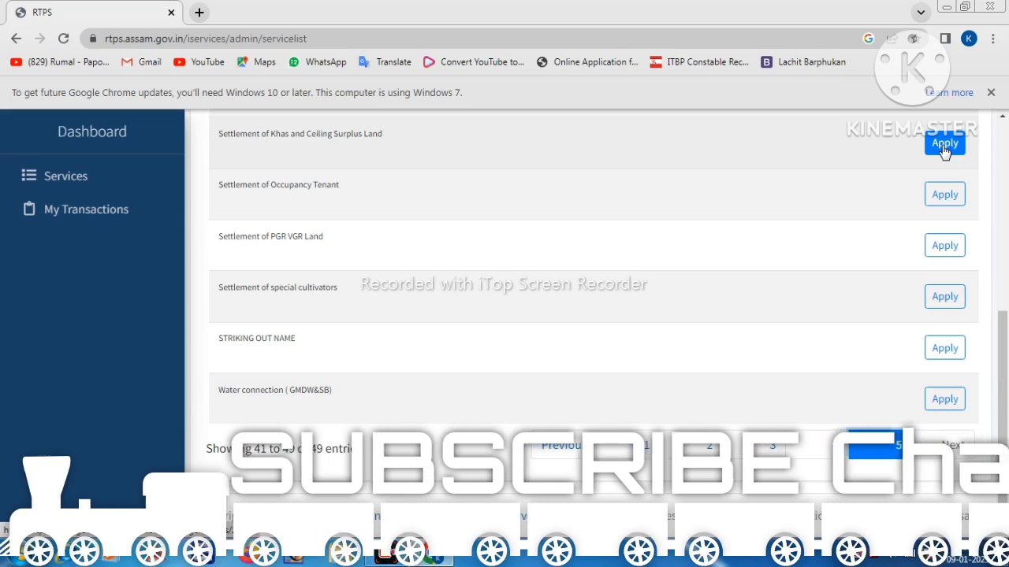
{"action": "mouse_move", "coordinate": [944, 150]}
{"action": "left_mouse_down"}
{"action": "mouse_move", "coordinate": [824, 162]}
{"action": "mouse_move", "coordinate": [288, 150]}
{"action": "mouse_move", "coordinate": [323, 142]}
{"action": "left_mouse_up"}
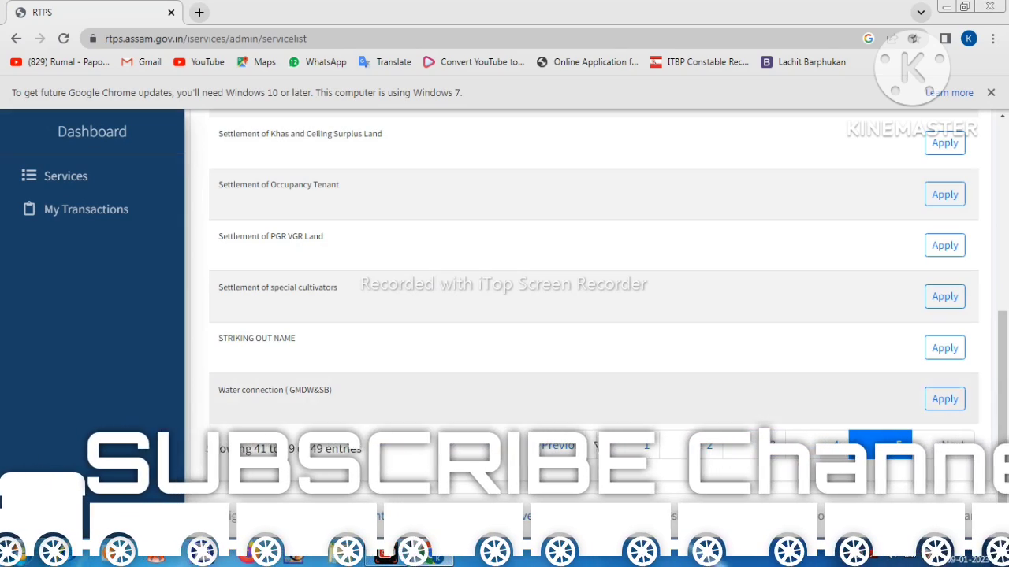
{"action": "left_click_drag", "start_coordinate": [376, 153], "coordinate": [522, 155]}
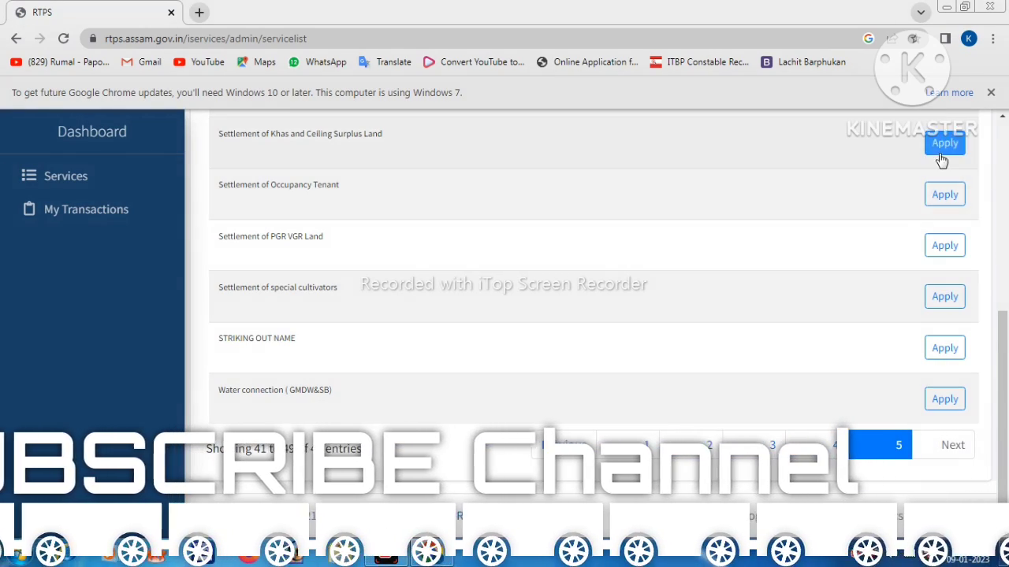
{"action": "left_click", "coordinate": [941, 156]}
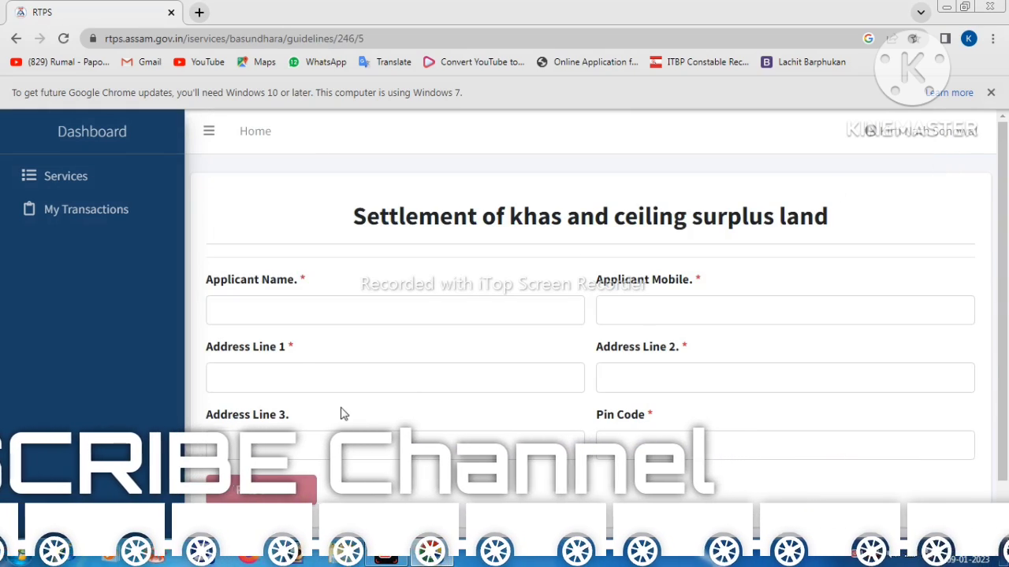
- Dismiss the applicant instructions notice and Get Started with the land settlement service
{"action": "scroll", "coordinate": [290, 454], "scroll_direction": "down", "scroll_amount": 1}
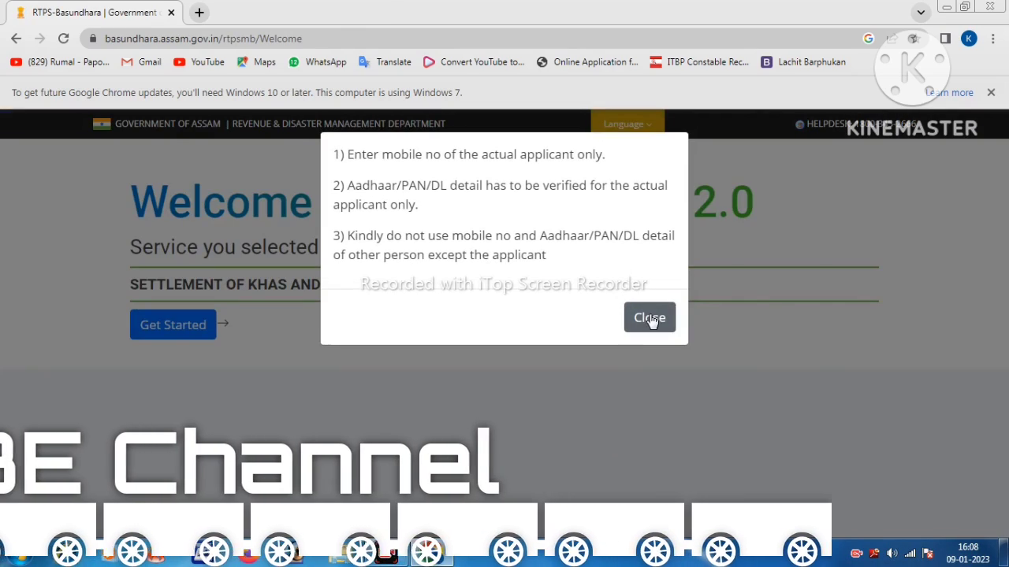
{"action": "left_click", "coordinate": [650, 319]}
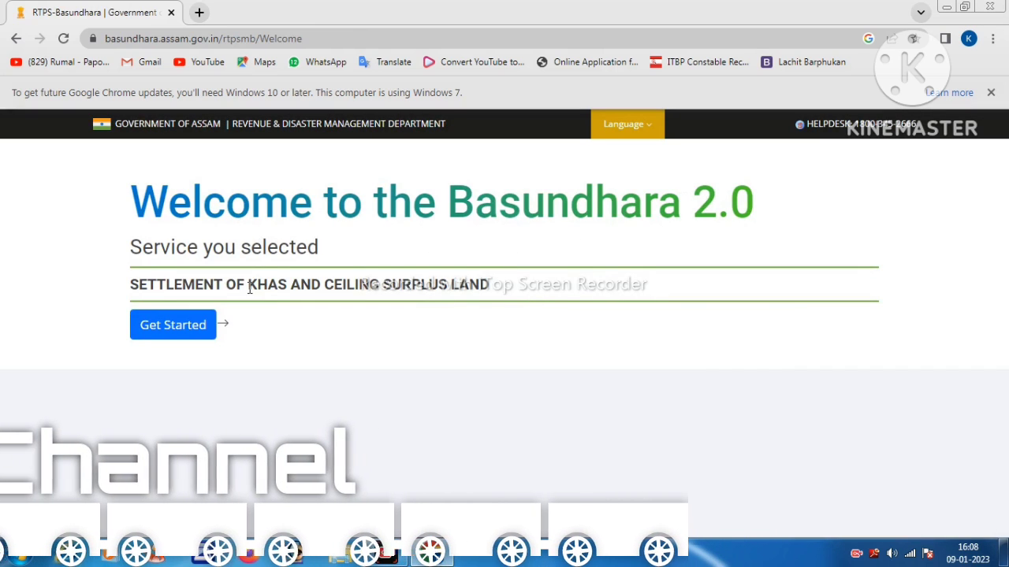
{"action": "left_click", "coordinate": [197, 331]}
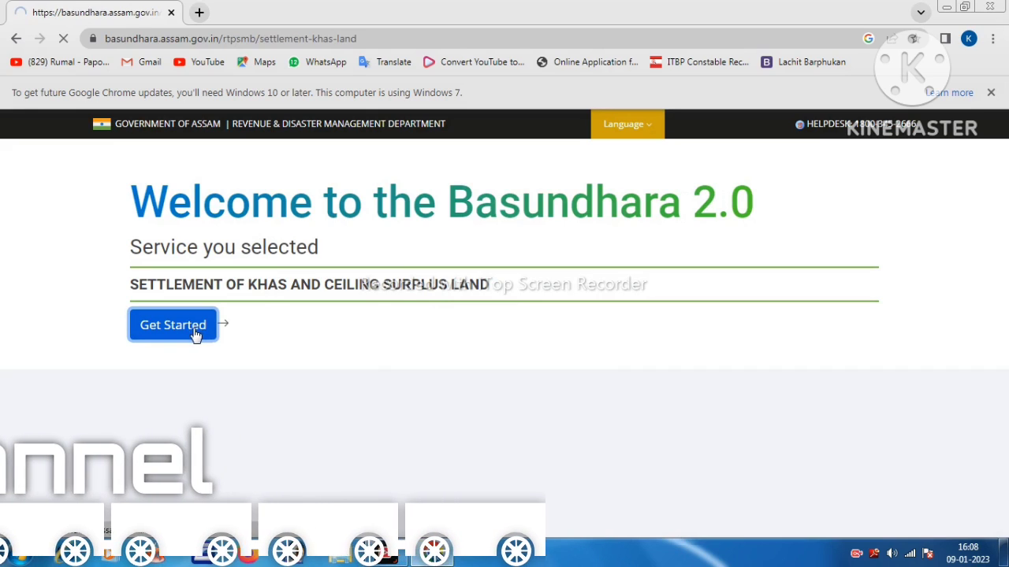
- Agree to the Aadhaar holder consent declaration
{"action": "scroll", "coordinate": [236, 323], "scroll_direction": "down", "scroll_amount": 1}
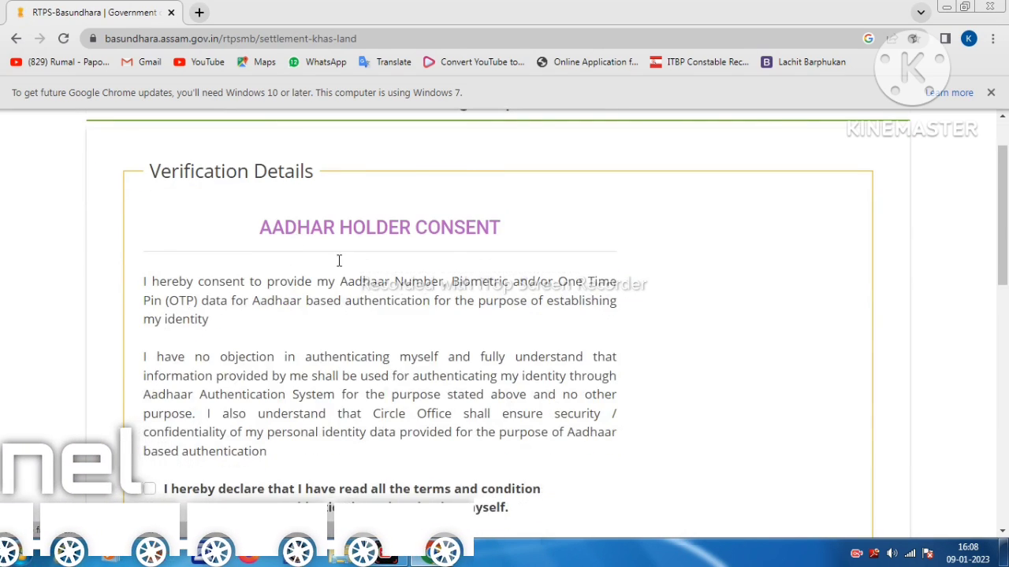
{"action": "scroll", "coordinate": [337, 261], "scroll_direction": "down", "scroll_amount": 1}
{"action": "scroll", "coordinate": [272, 281], "scroll_direction": "down", "scroll_amount": 2}
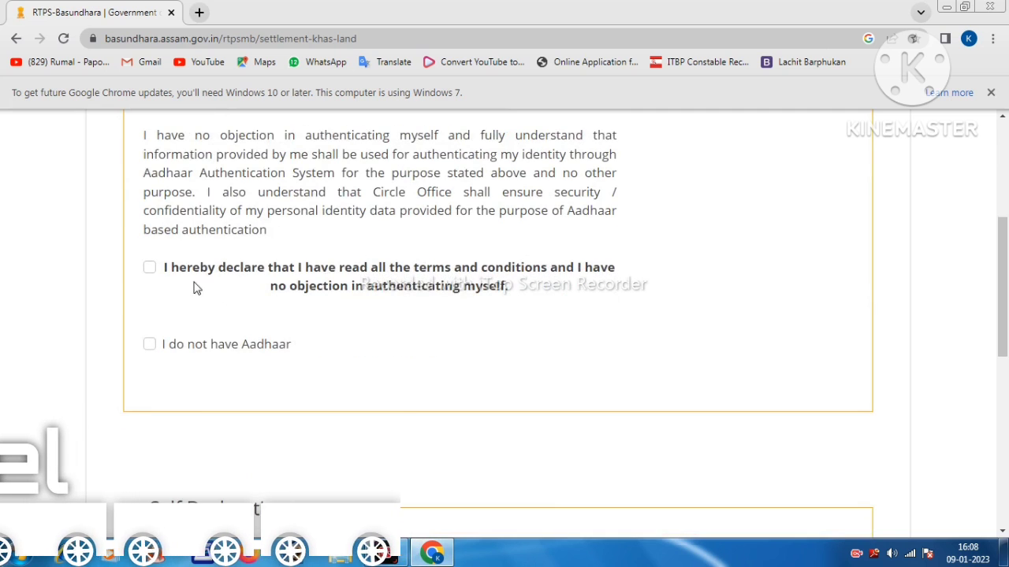
{"action": "left_click", "coordinate": [153, 270]}
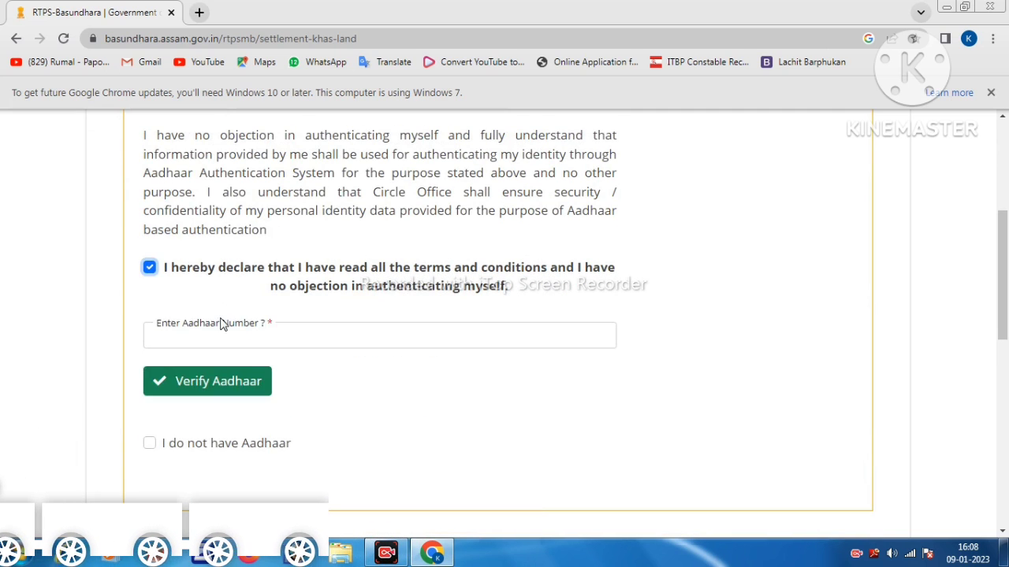
- Answer No to the Foreigners Tribunal and Border Branch case questions, acknowledging the eligibility warning
{"action": "scroll", "coordinate": [220, 323], "scroll_direction": "down", "scroll_amount": 3}
{"action": "scroll", "coordinate": [607, 347], "scroll_direction": "down", "scroll_amount": 1}
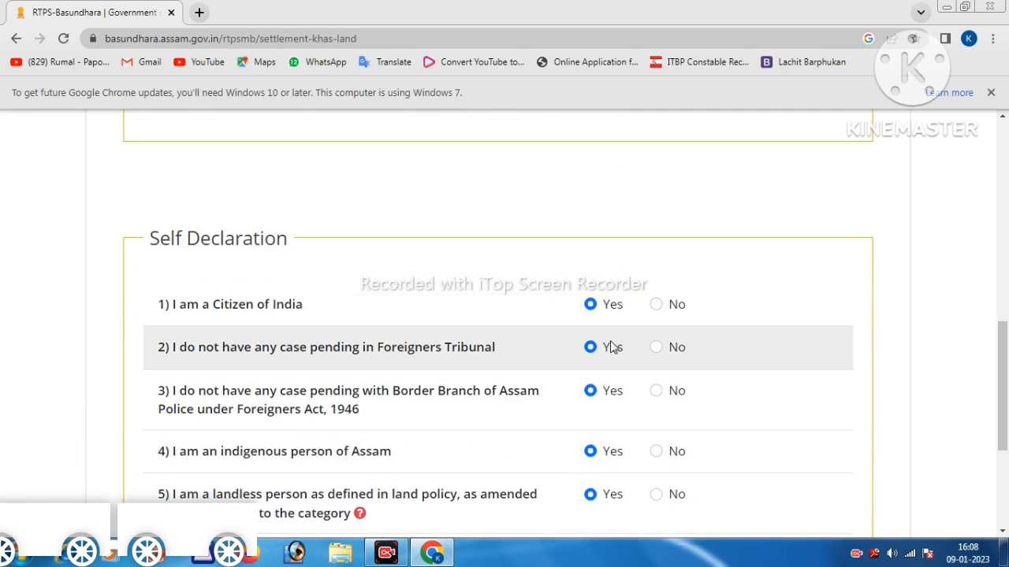
{"action": "scroll", "coordinate": [658, 354], "scroll_direction": "down", "scroll_amount": 1}
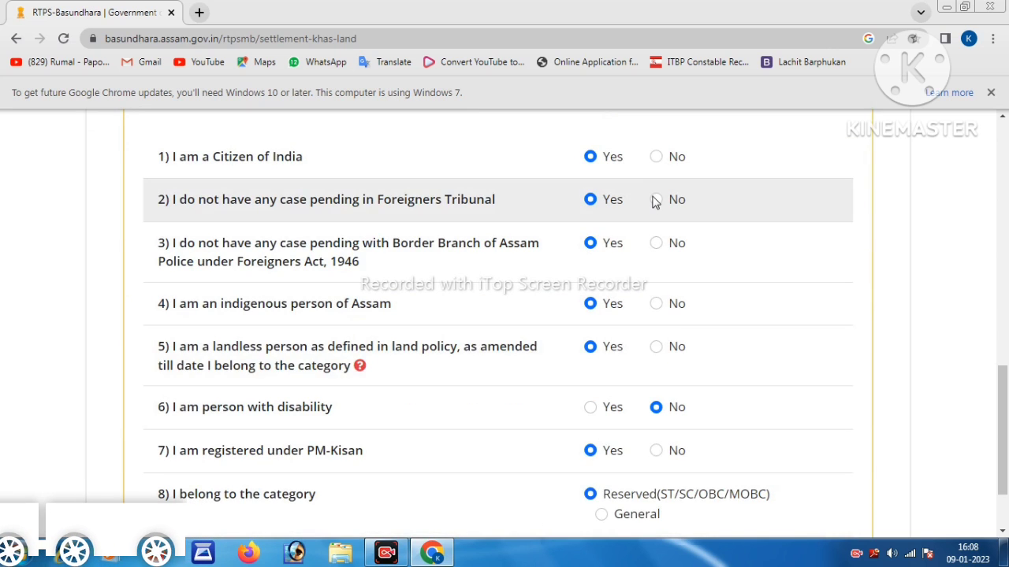
{"action": "left_click", "coordinate": [655, 200]}
{"action": "left_click", "coordinate": [627, 421]}
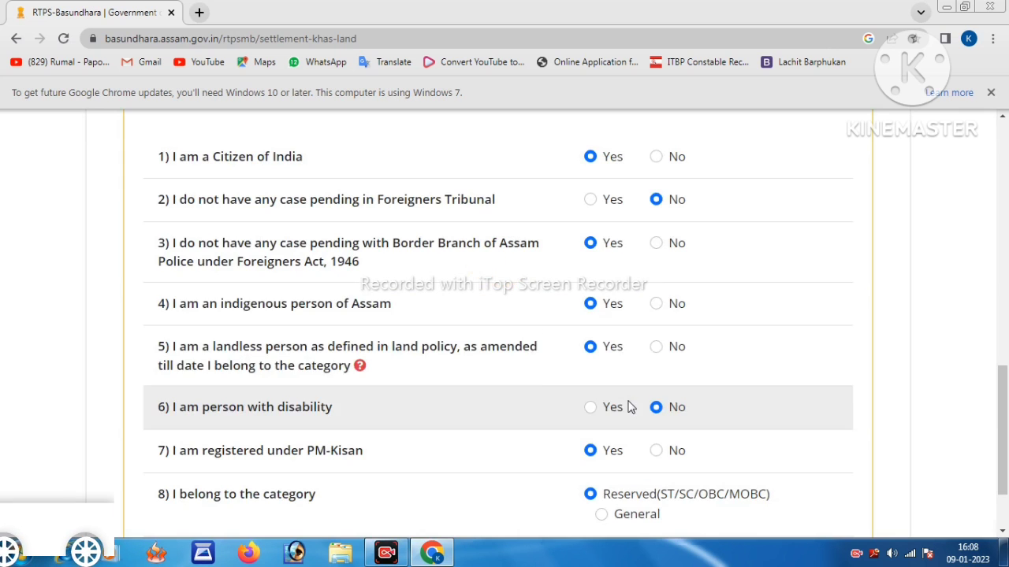
{"action": "left_click", "coordinate": [659, 246]}
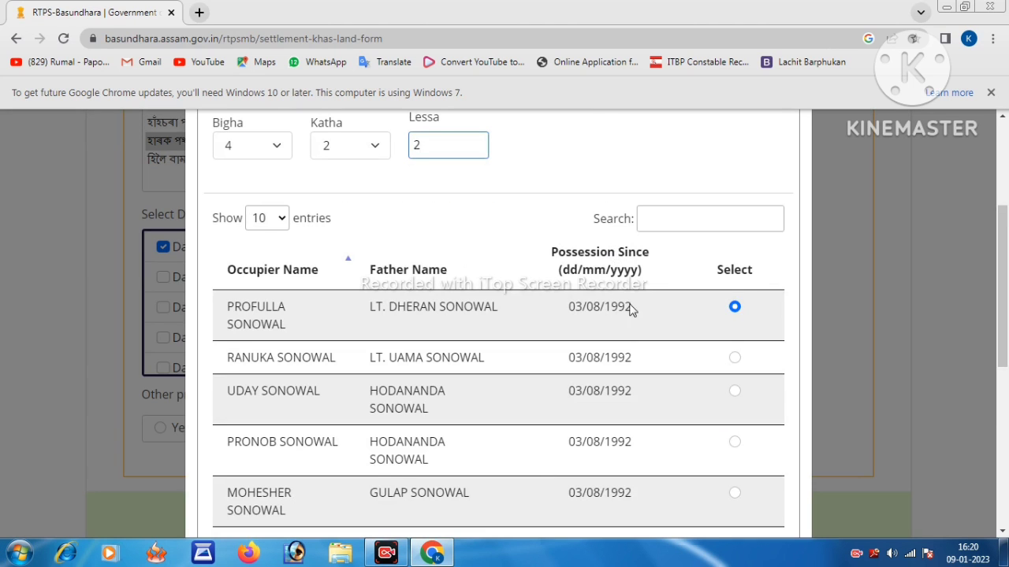
- Save the first listed occupier's details and acknowledge the occupier-added success message
{"action": "scroll", "coordinate": [677, 410], "scroll_direction": "down", "scroll_amount": 5}
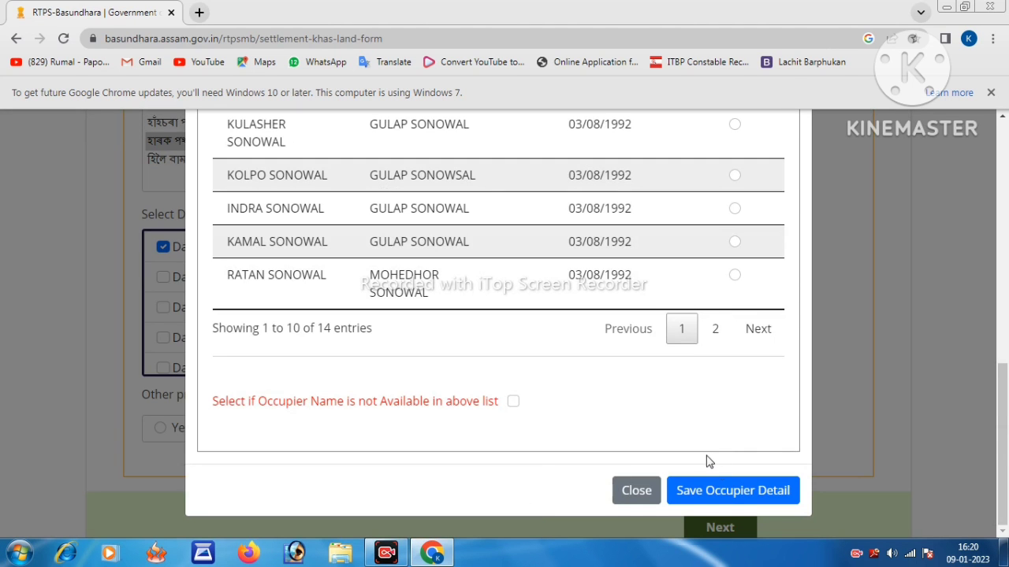
{"action": "left_click", "coordinate": [729, 498]}
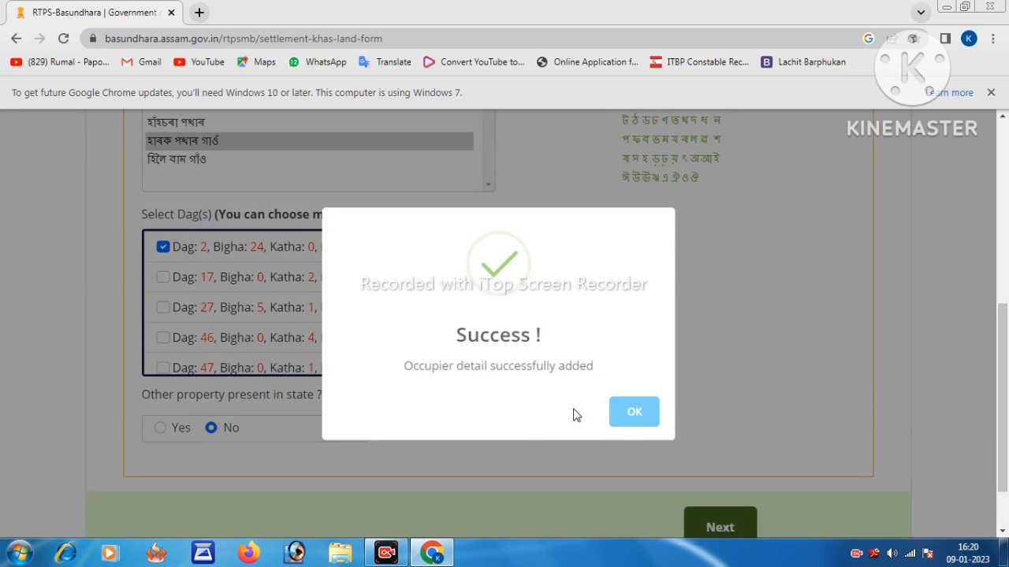
{"action": "left_click", "coordinate": [616, 415]}
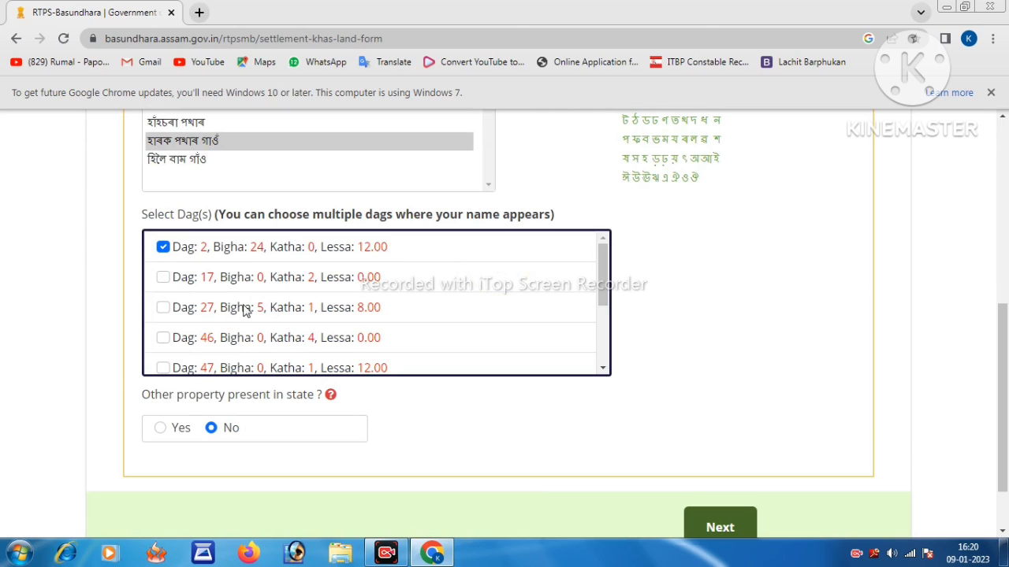
{"action": "scroll", "coordinate": [202, 315], "scroll_direction": "down", "scroll_amount": 2}
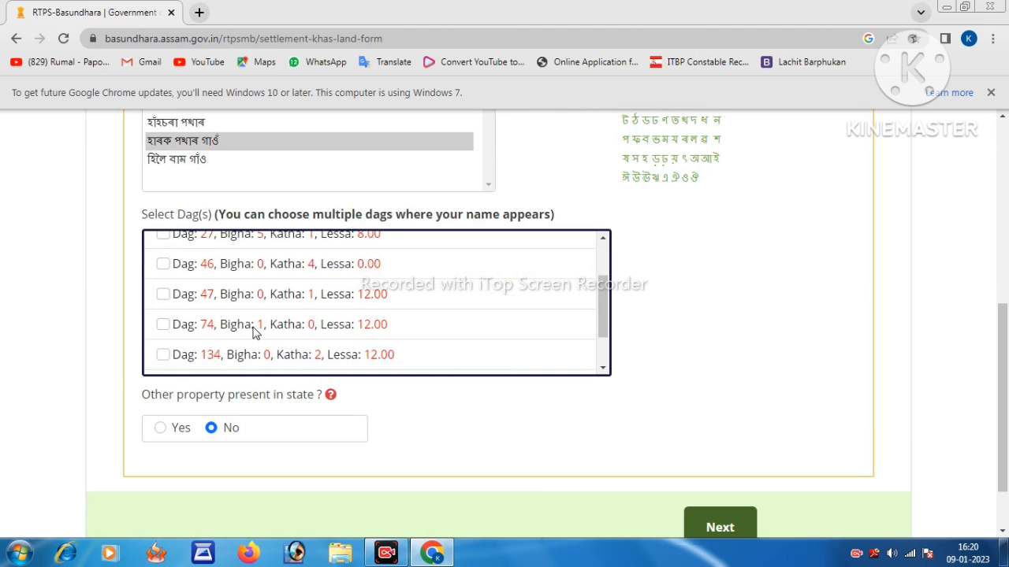
{"action": "scroll", "coordinate": [236, 324], "scroll_direction": "up", "scroll_amount": 3}
- Select Dag 17, save its occupier details, and review the Dag list
{"action": "left_click", "coordinate": [163, 279]}
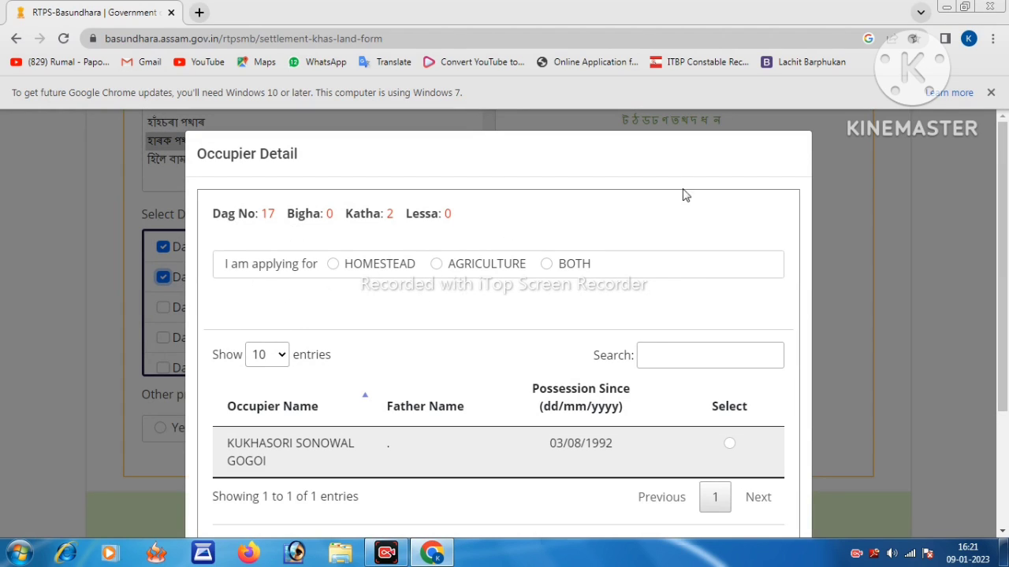
{"action": "scroll", "coordinate": [400, 408], "scroll_direction": "down", "scroll_amount": 2}
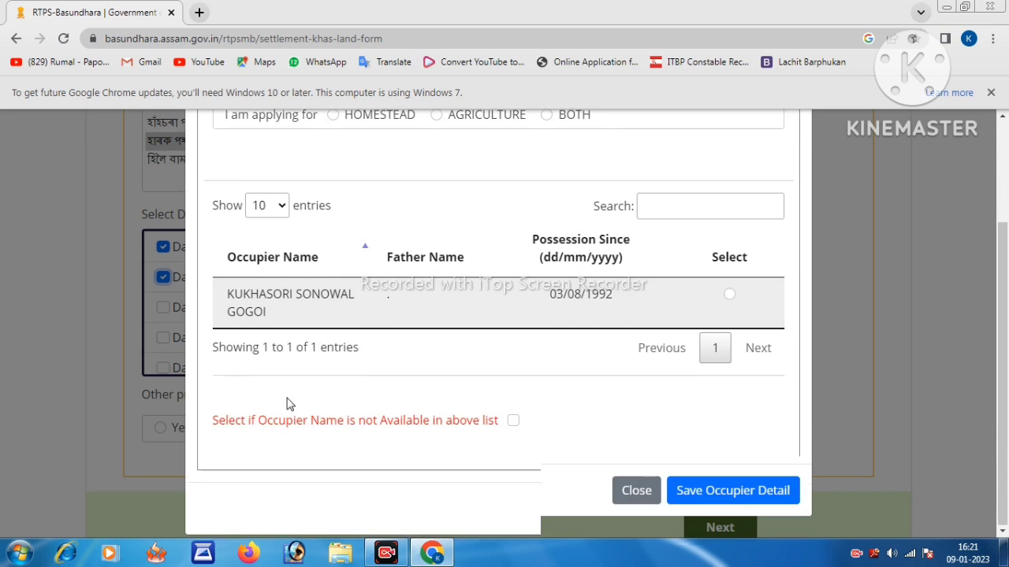
{"action": "scroll", "coordinate": [287, 403], "scroll_direction": "down", "scroll_amount": 1}
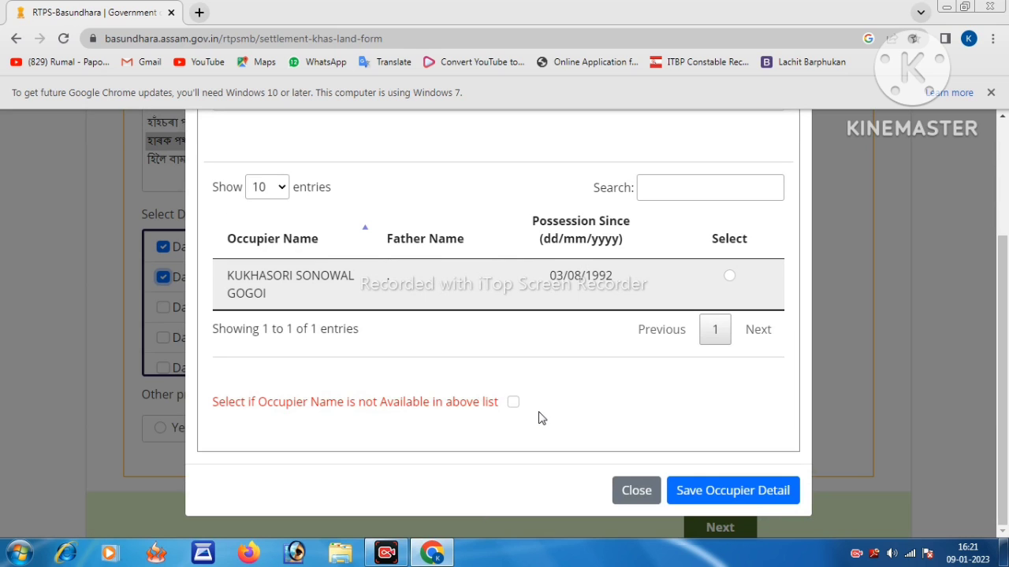
{"action": "left_click", "coordinate": [690, 490]}
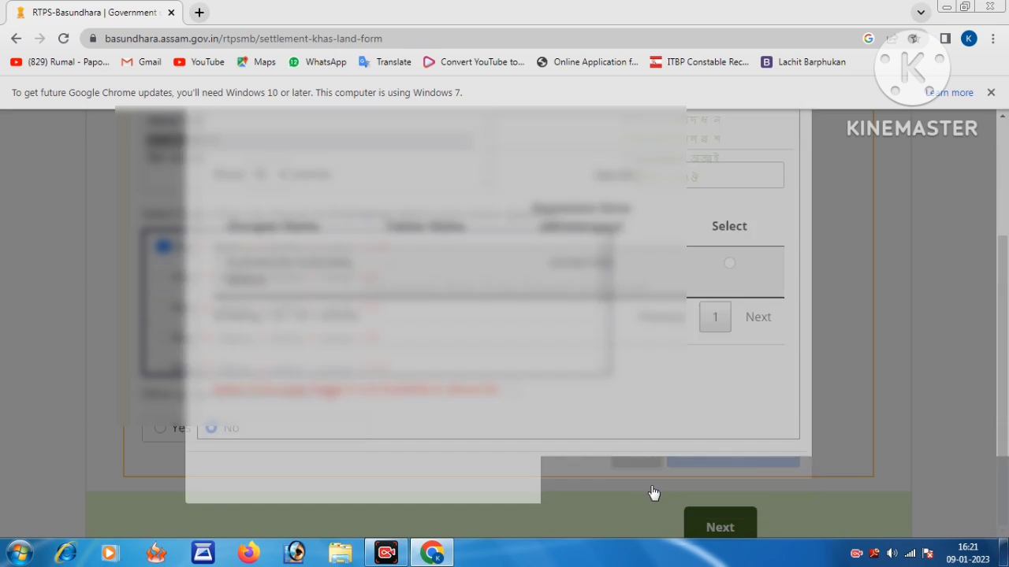
{"action": "scroll", "coordinate": [203, 288], "scroll_direction": "up", "scroll_amount": 1}
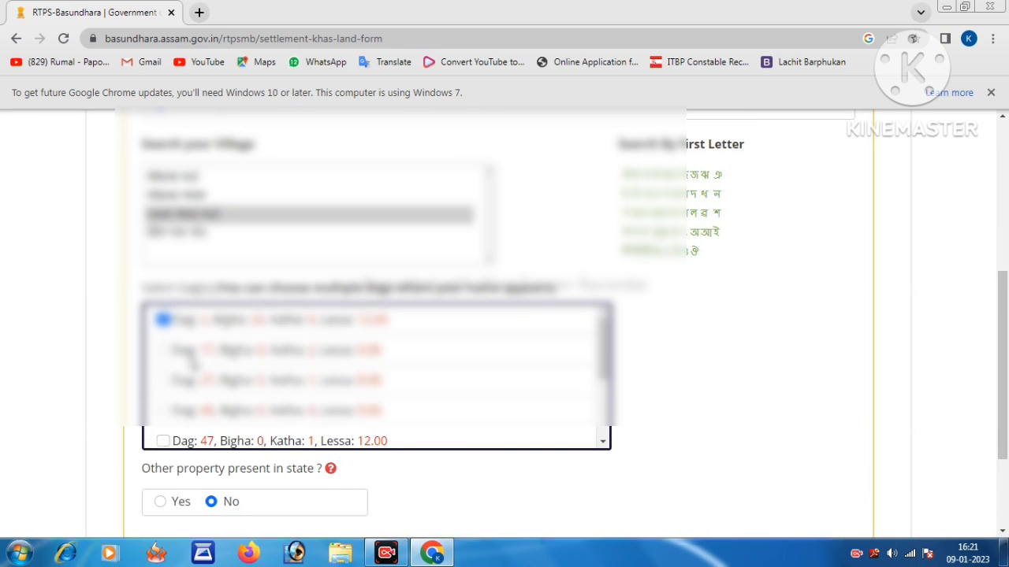
{"action": "scroll", "coordinate": [193, 359], "scroll_direction": "down", "scroll_amount": 1}
{"action": "scroll", "coordinate": [211, 367], "scroll_direction": "up", "scroll_amount": 1}
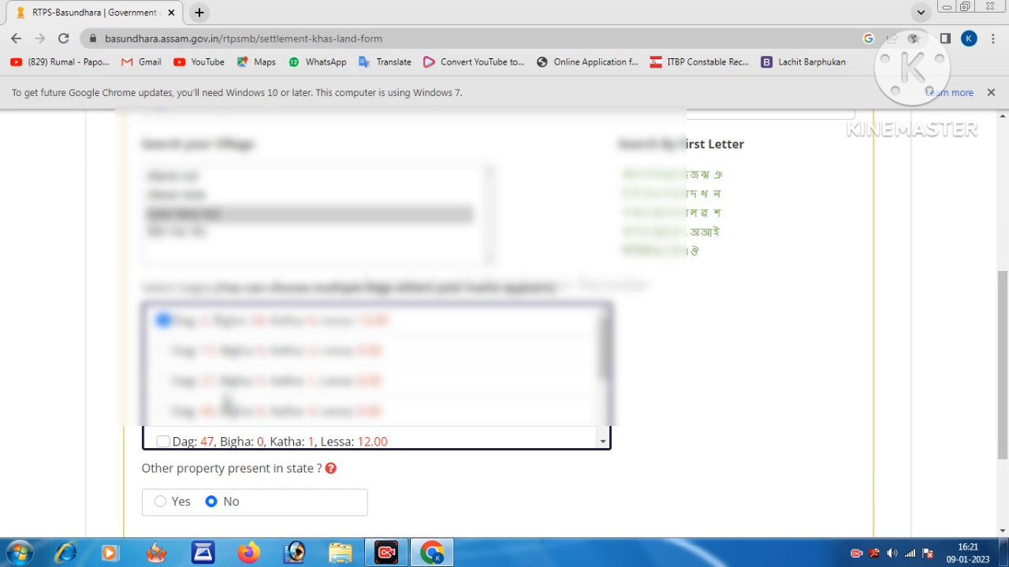
{"action": "scroll", "coordinate": [214, 408], "scroll_direction": "down", "scroll_amount": 1}
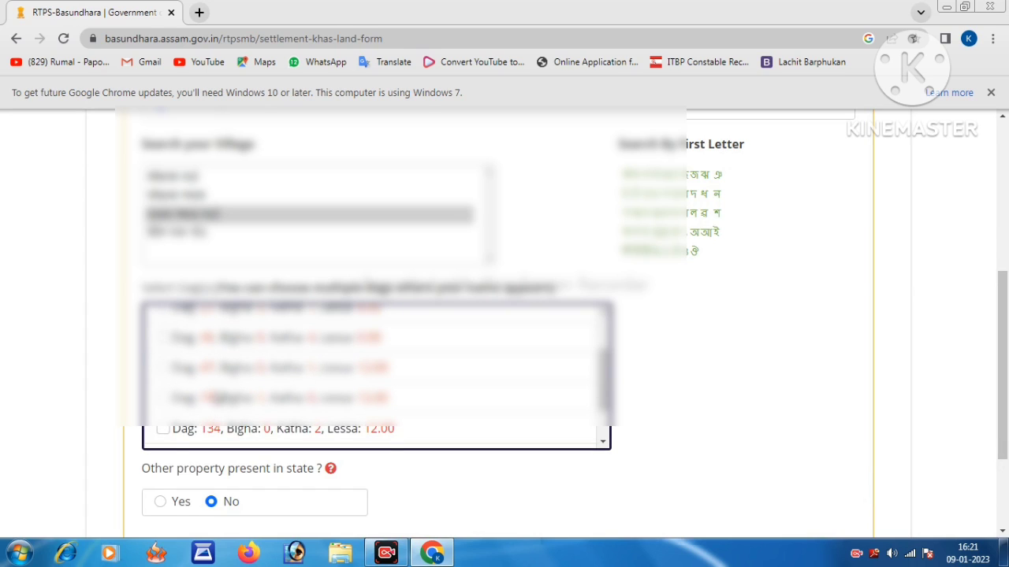
{"action": "scroll", "coordinate": [216, 398], "scroll_direction": "down", "scroll_amount": 1}
{"action": "scroll", "coordinate": [217, 394], "scroll_direction": "down", "scroll_amount": 1}
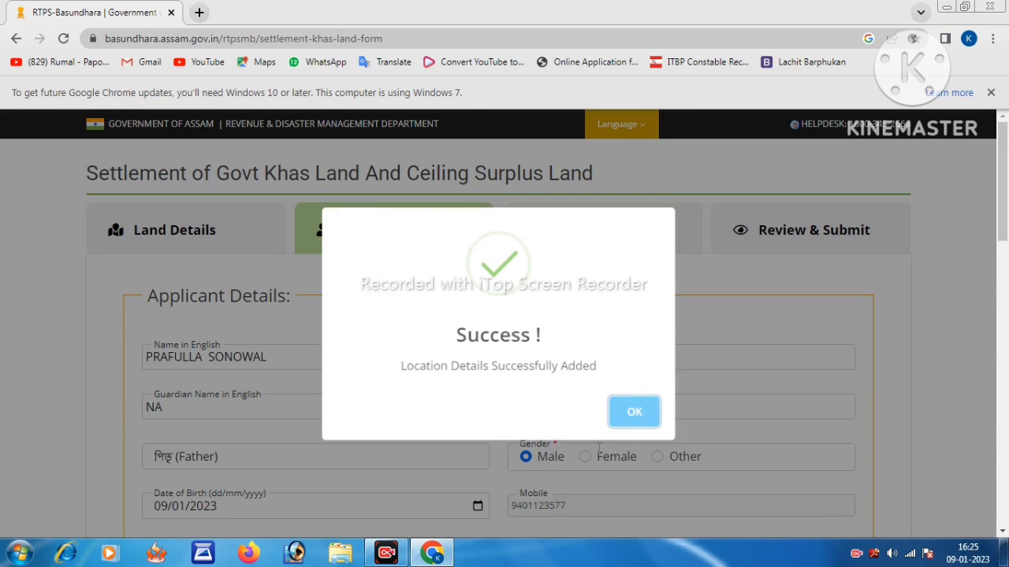
- Dismiss the location-saved message and set the protected category to Plains Tribals
{"action": "left_click", "coordinate": [599, 447]}
{"action": "scroll", "coordinate": [245, 273], "scroll_direction": "down", "scroll_amount": 2}
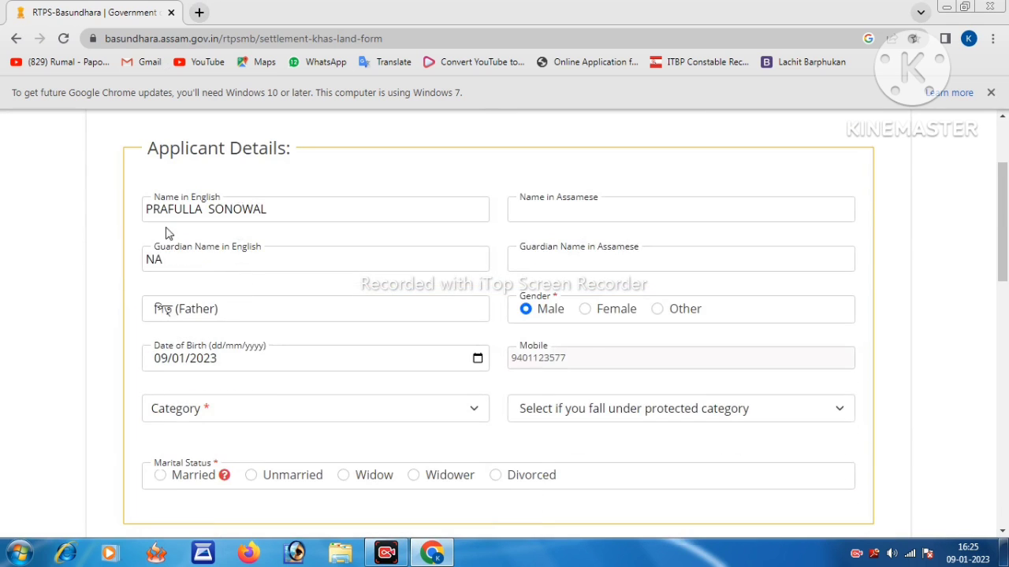
{"action": "scroll", "coordinate": [331, 324], "scroll_direction": "down", "scroll_amount": 1}
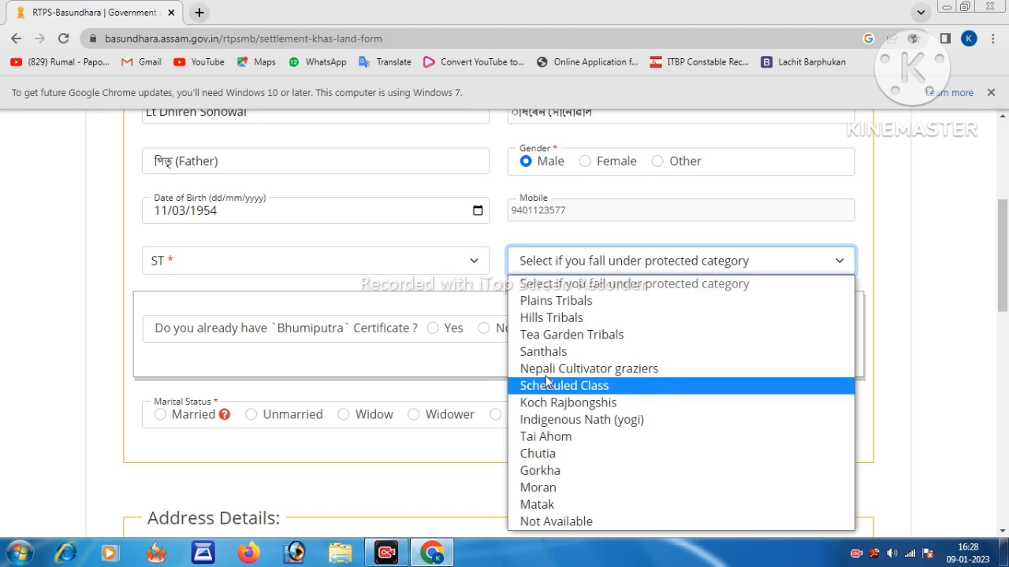
{"action": "left_click", "coordinate": [542, 306]}
{"action": "scroll", "coordinate": [497, 288], "scroll_direction": "down", "scroll_amount": 2}
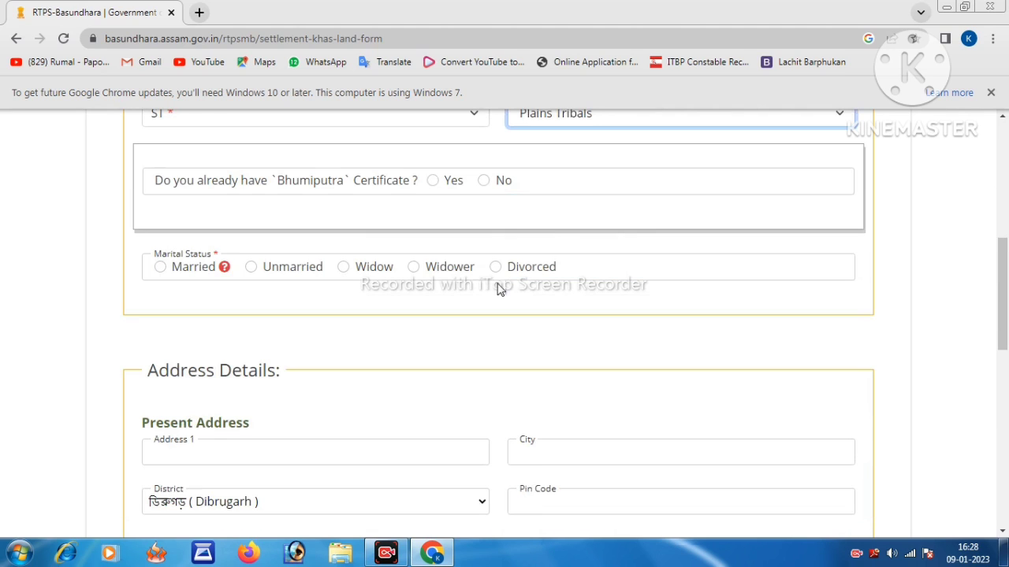
{"action": "scroll", "coordinate": [556, 187], "scroll_direction": "up", "scroll_amount": 1}
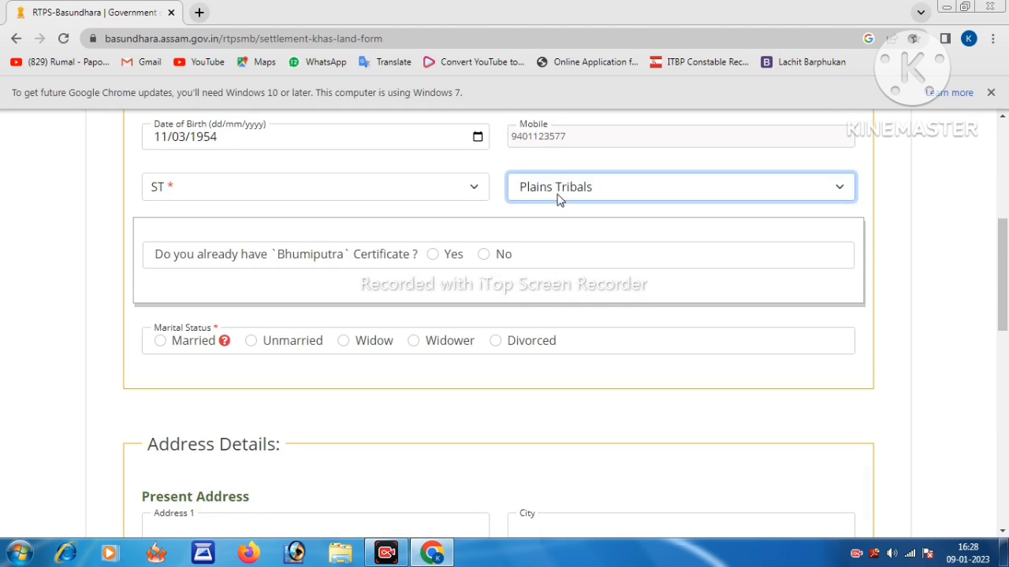
{"action": "left_click", "coordinate": [554, 197]}
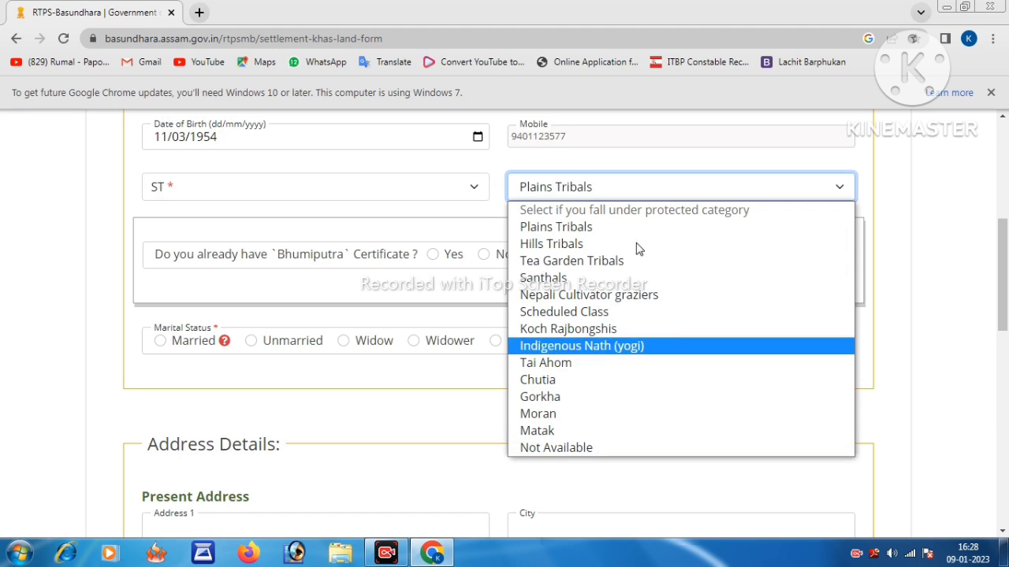
{"action": "left_click", "coordinate": [564, 229]}
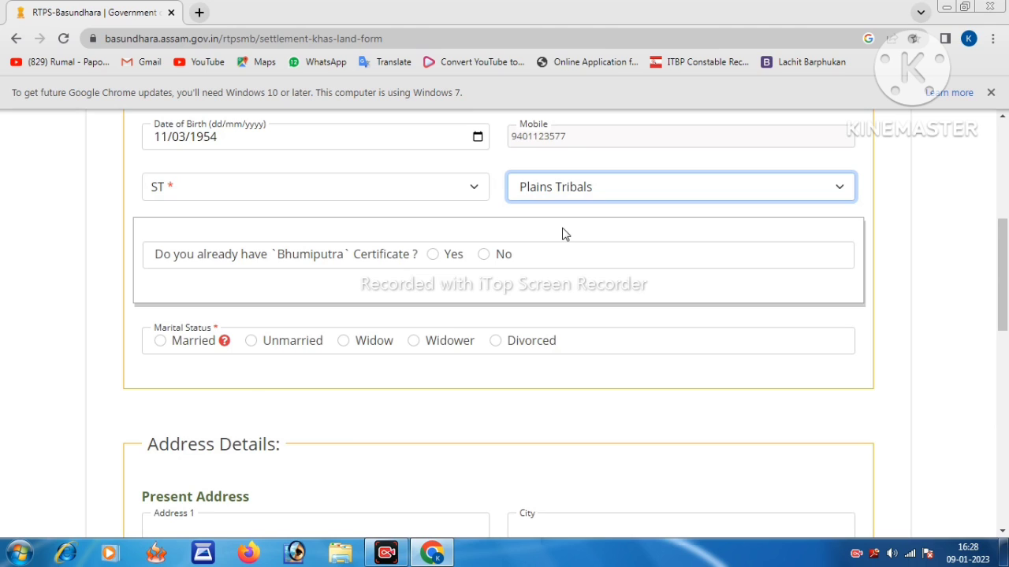
{"action": "scroll", "coordinate": [565, 234], "scroll_direction": "down", "scroll_amount": 1}
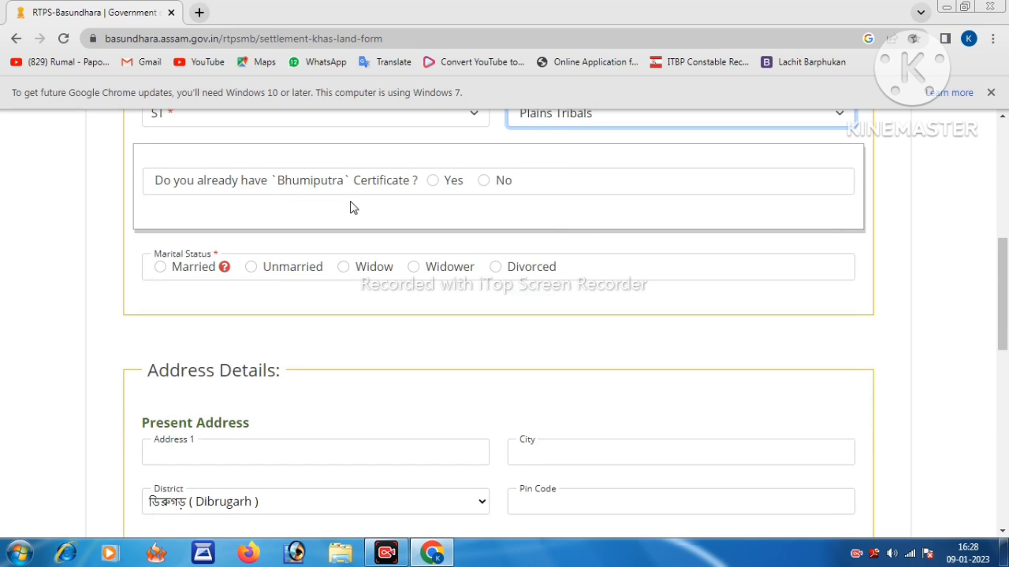
- Answer Yes to Bhumiputra certificate, enter and verify the certificate number, and choose Married status
{"action": "left_click", "coordinate": [432, 181]}
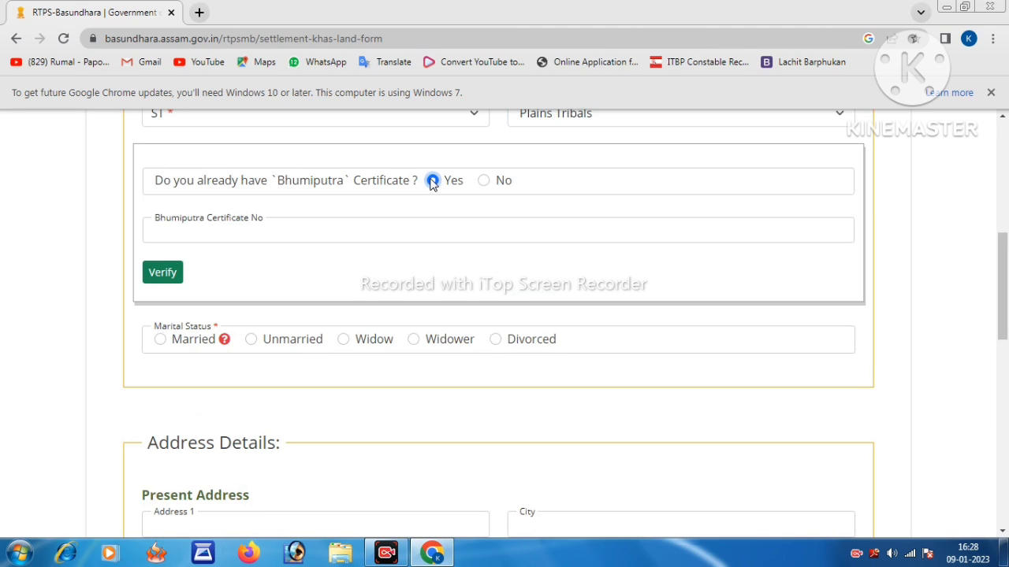
{"action": "left_click", "coordinate": [236, 231]}
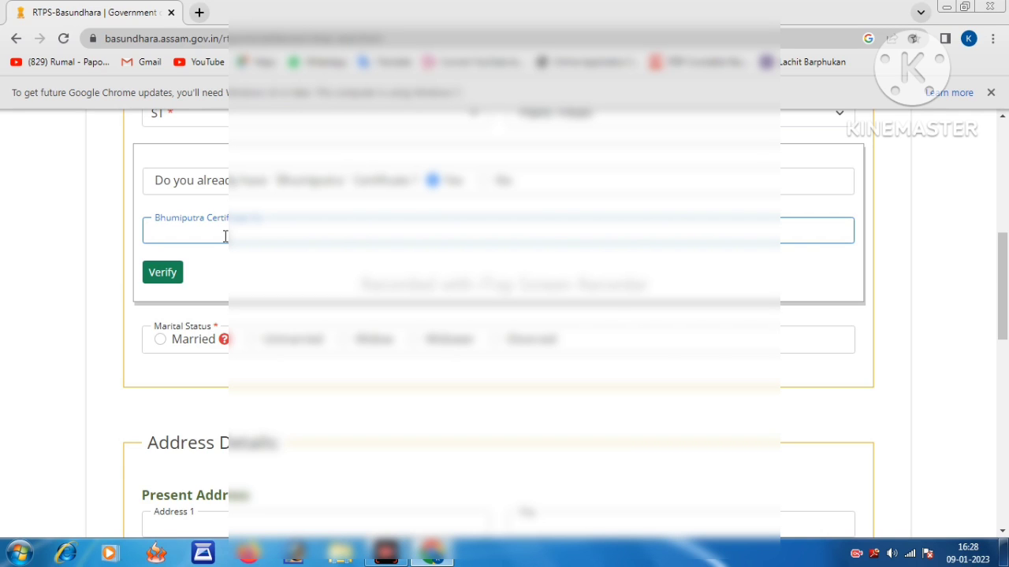
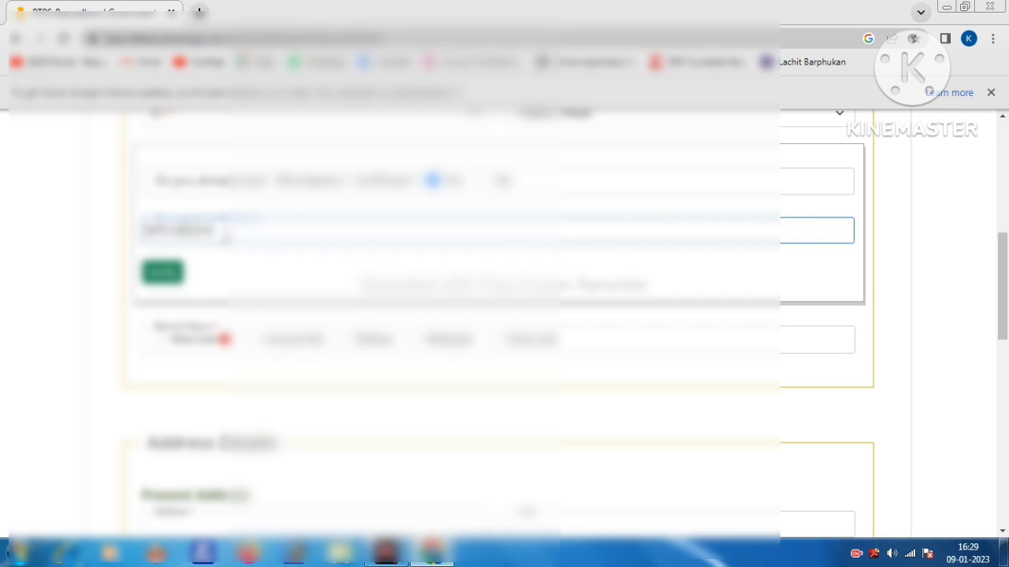
{"action": "type", "text": "00000"}
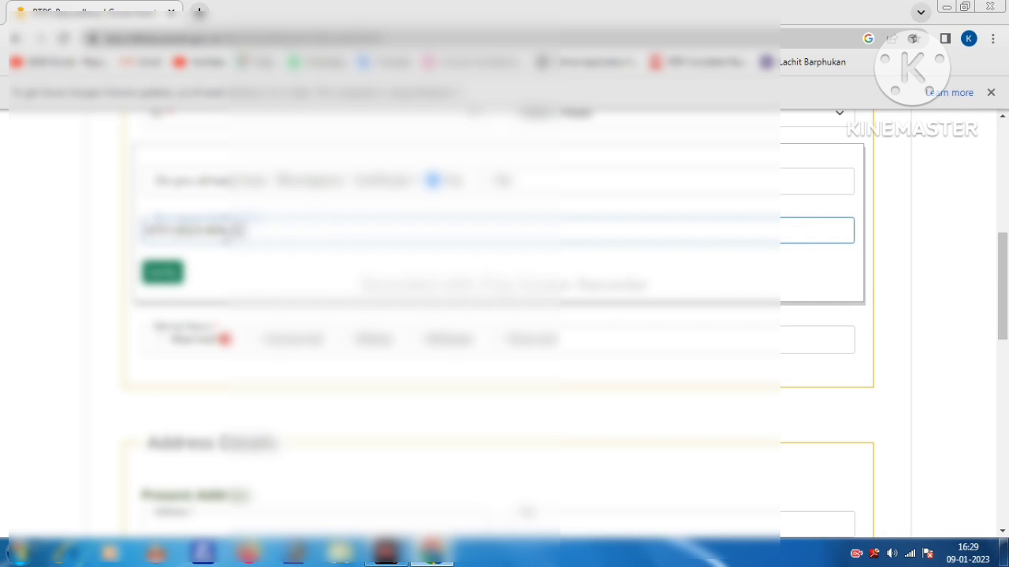
{"action": "type", "text": "000000"}
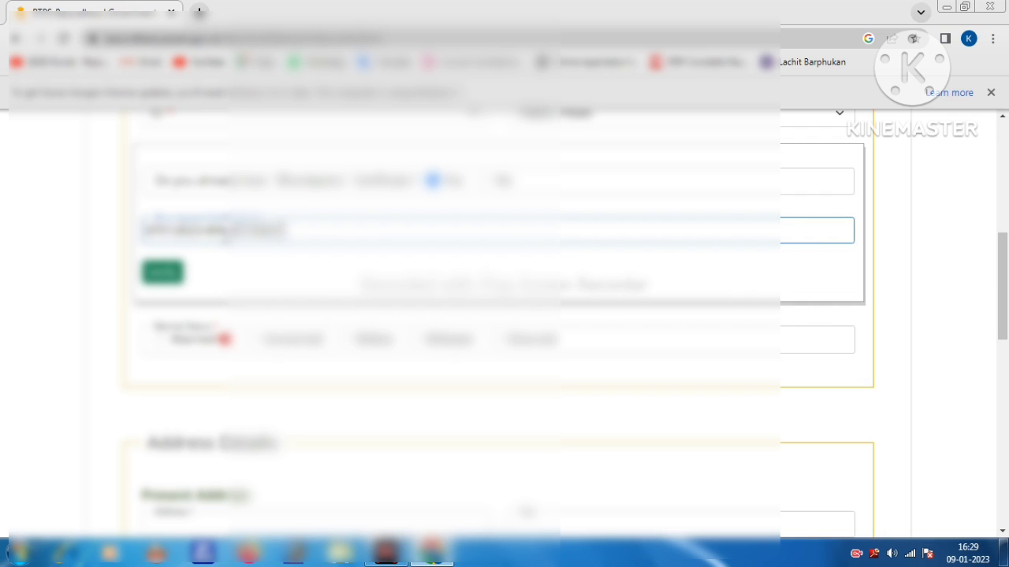
{"action": "left_click", "coordinate": [163, 273]}
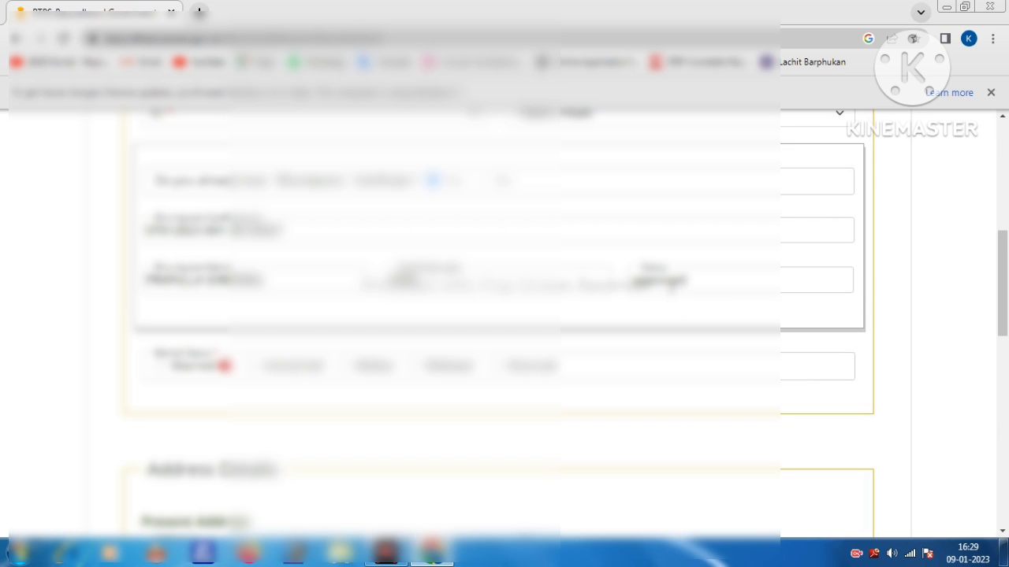
{"action": "scroll", "coordinate": [672, 268], "scroll_direction": "down", "scroll_amount": 1}
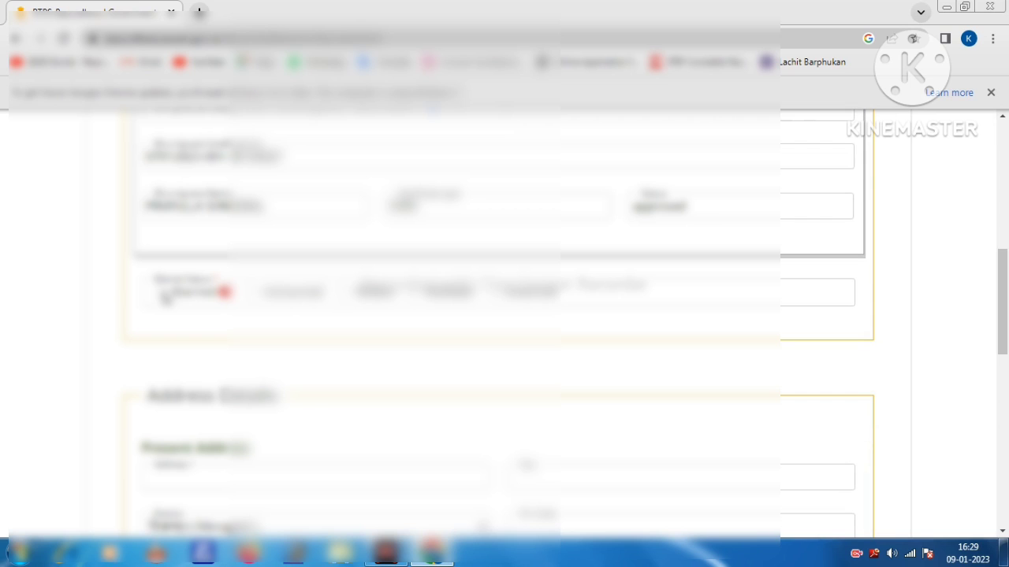
{"action": "left_click", "coordinate": [162, 293]}
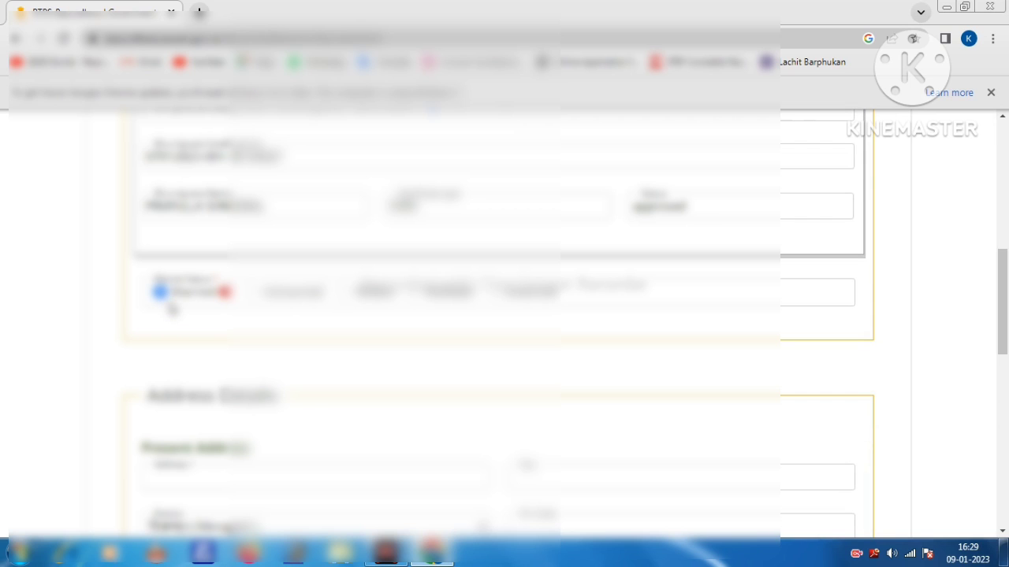